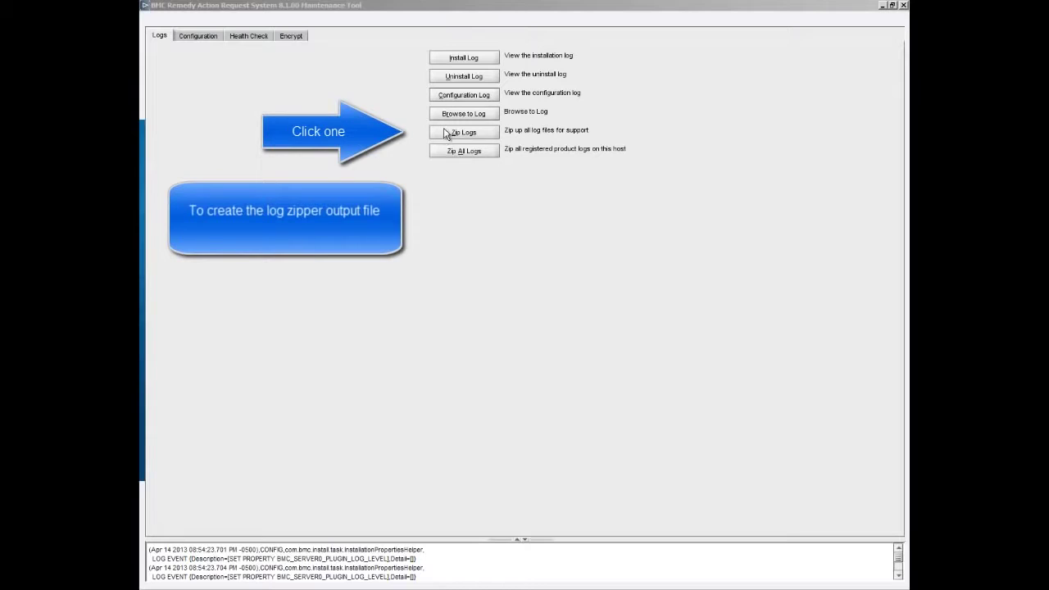
Zip up all AR System log files for support and expand the created ARSystemLogs.zip in the log browser
{"action": "left_click", "coordinate": [445, 132]}
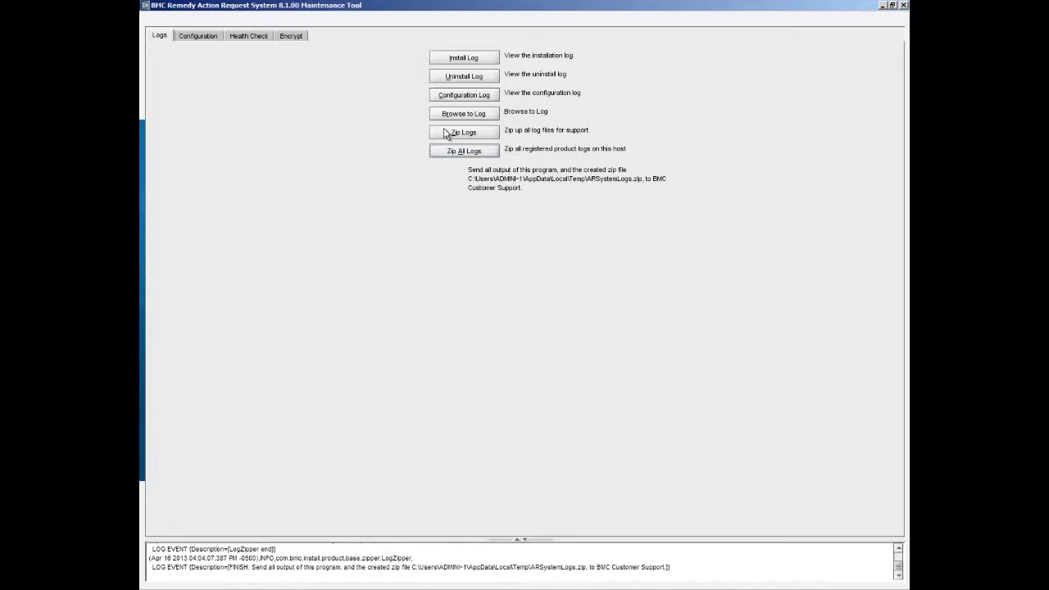
{"action": "left_click", "coordinate": [447, 115]}
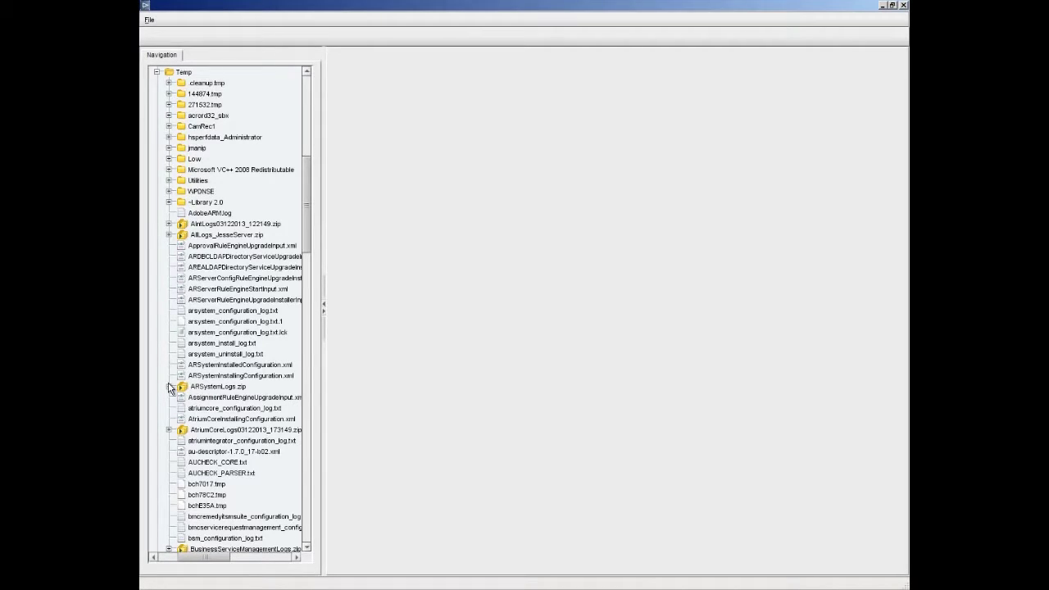
{"action": "left_click", "coordinate": [169, 386]}
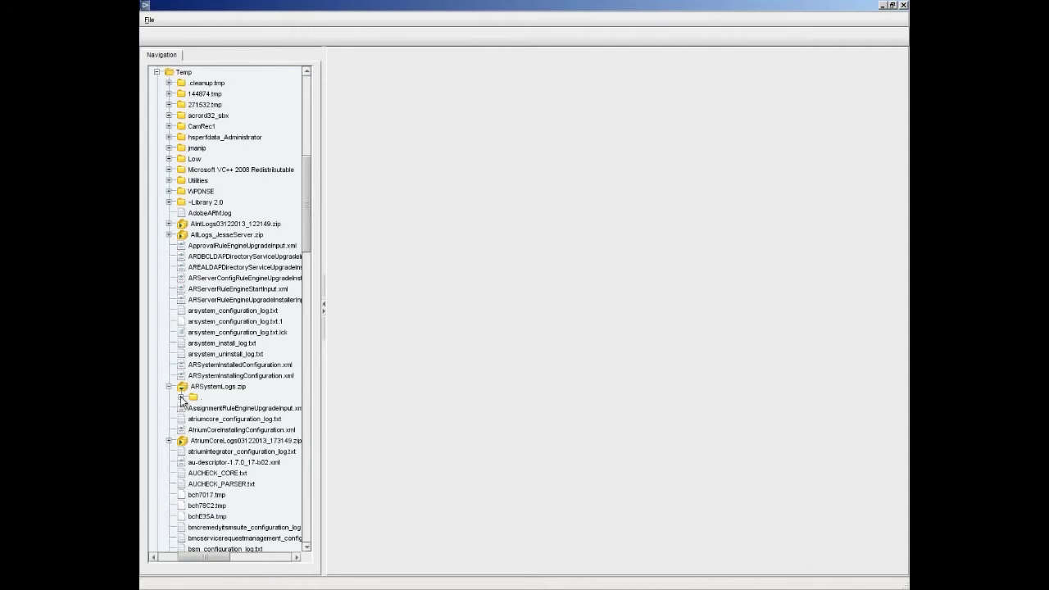
{"action": "left_click", "coordinate": [180, 397]}
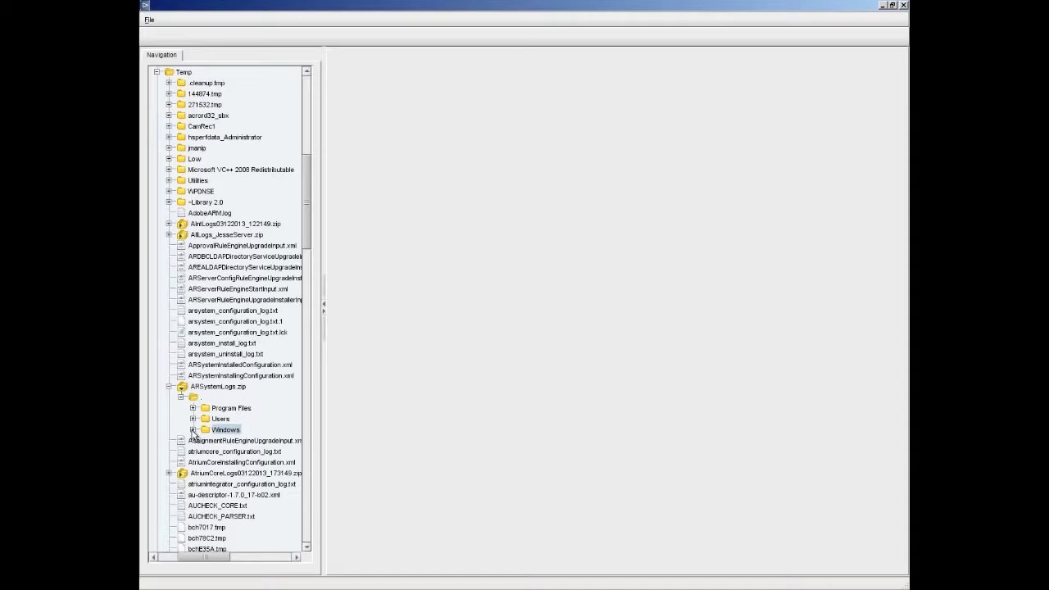
Open ProductRegistry.xml from the archive's Windows folder and view the entries for Registered Product 2 and Registered Product 1
{"action": "left_click", "coordinate": [192, 429]}
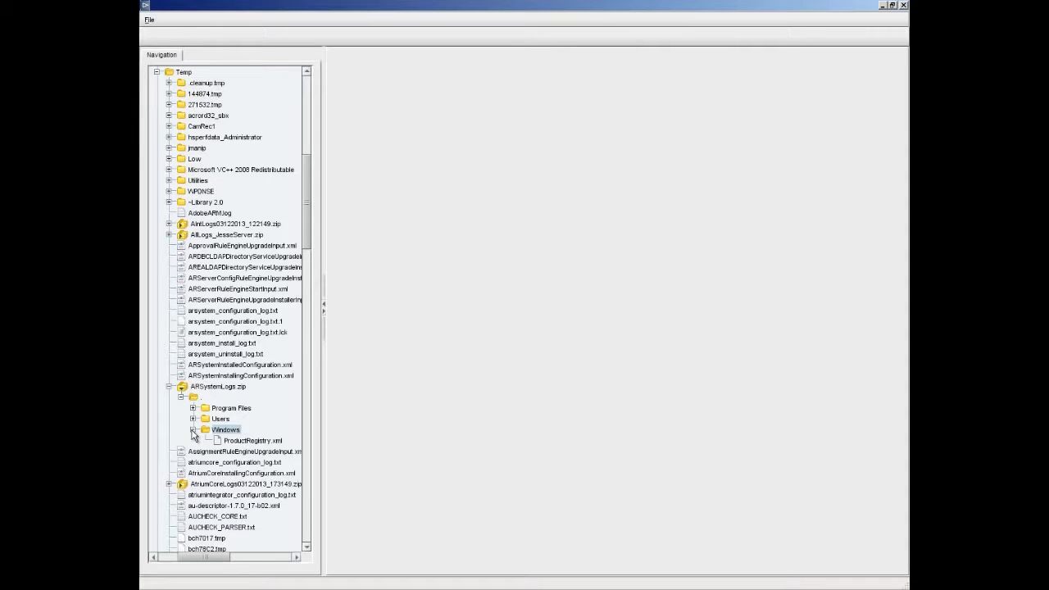
{"action": "left_click", "coordinate": [244, 442]}
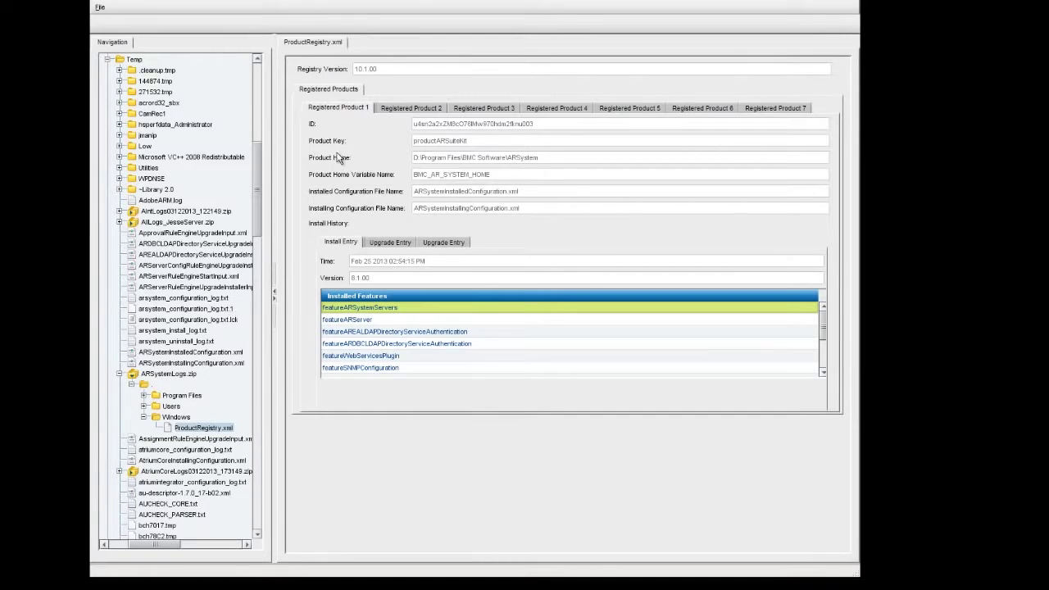
{"action": "left_click", "coordinate": [391, 109]}
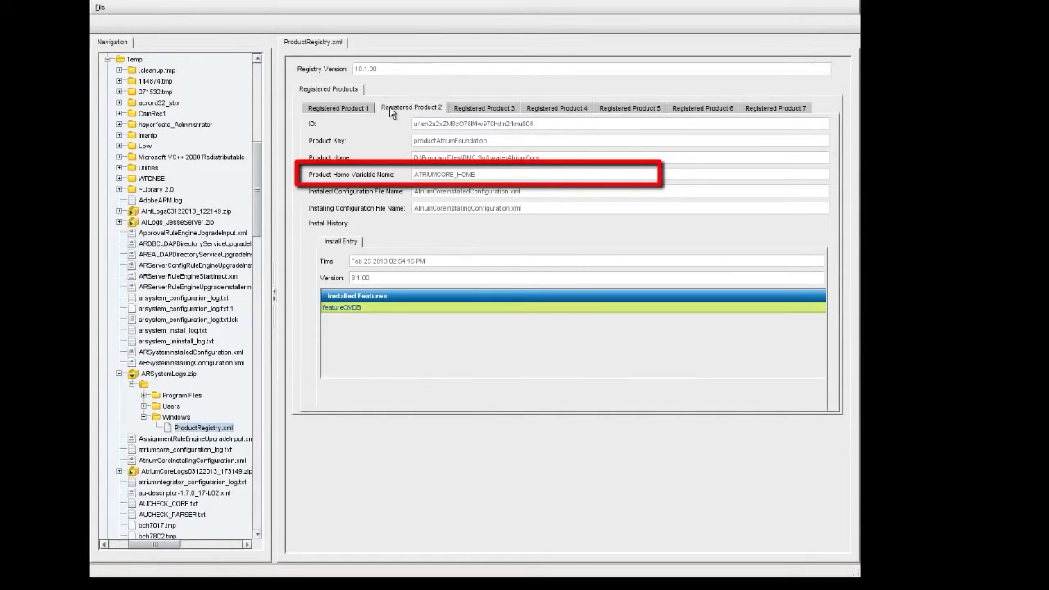
{"action": "left_click", "coordinate": [341, 108]}
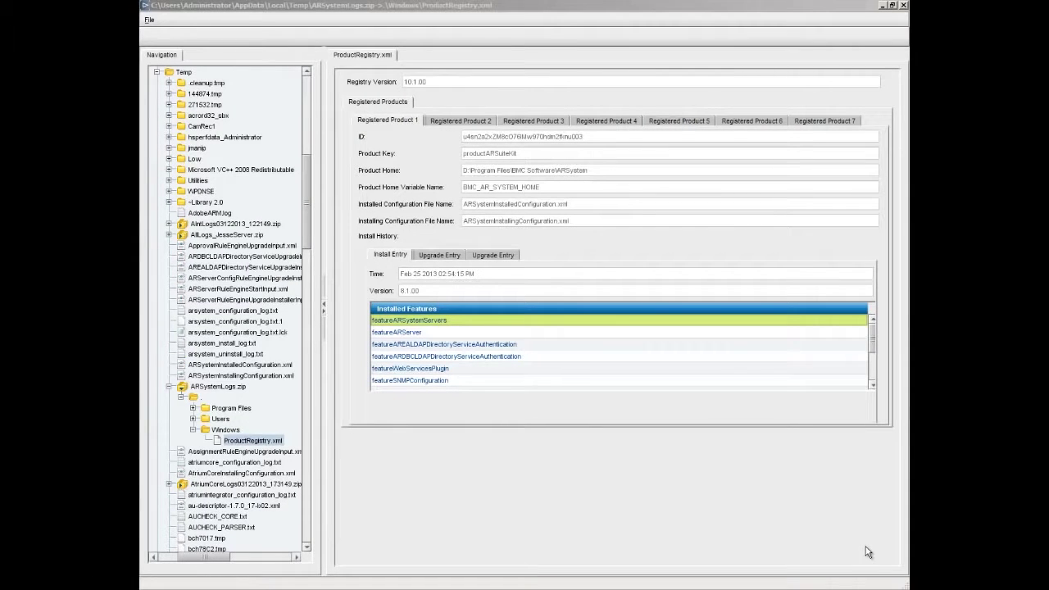
Open OperatingSystemData.xml from the archive's Users\Administrator\AppData\Local\Temp folder
{"action": "left_click", "coordinate": [192, 423]}
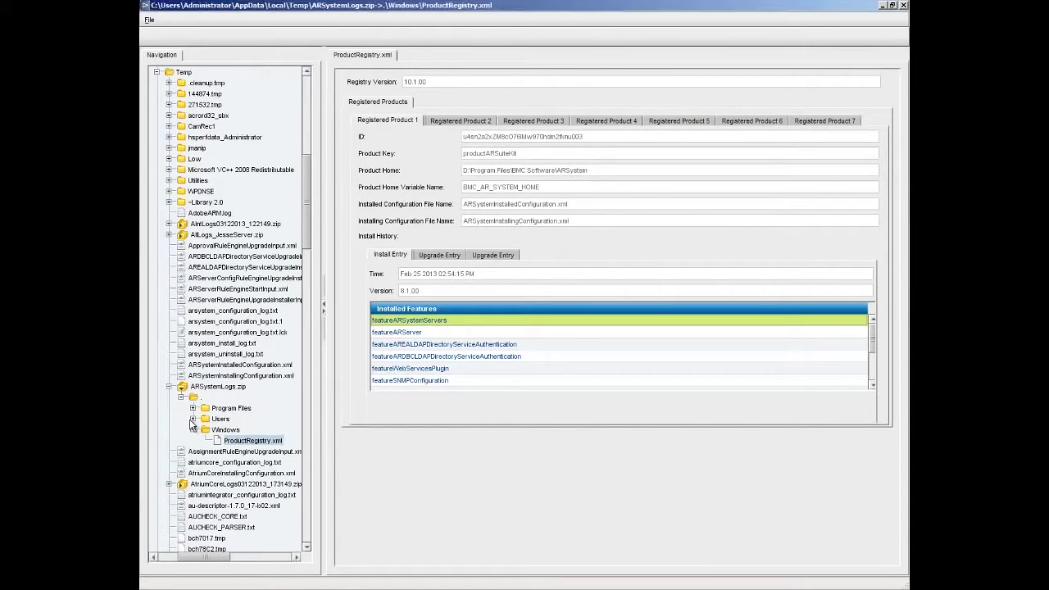
{"action": "left_click", "coordinate": [192, 419]}
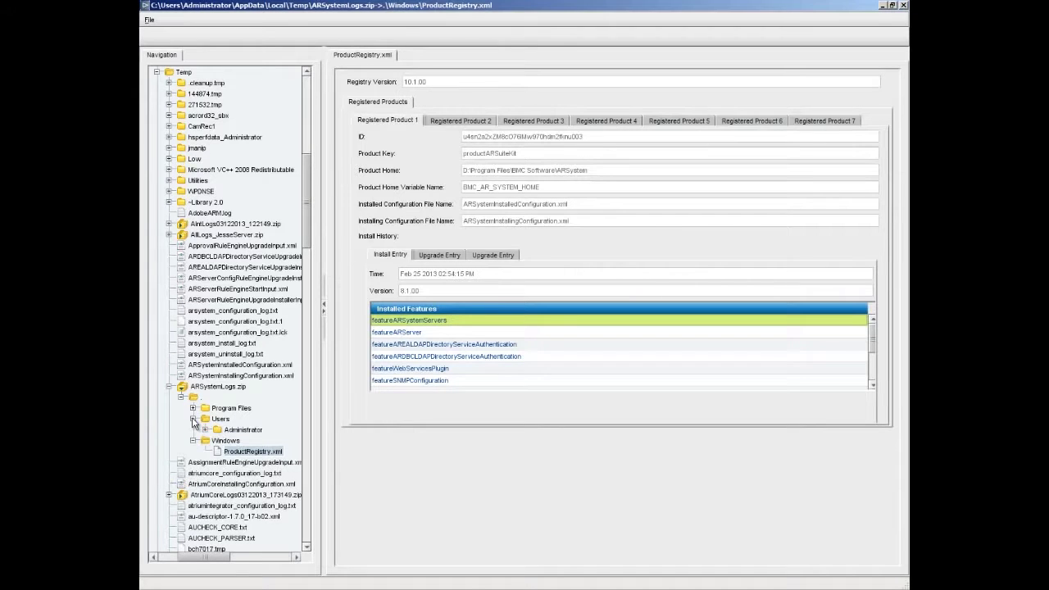
{"action": "left_click", "coordinate": [205, 430]}
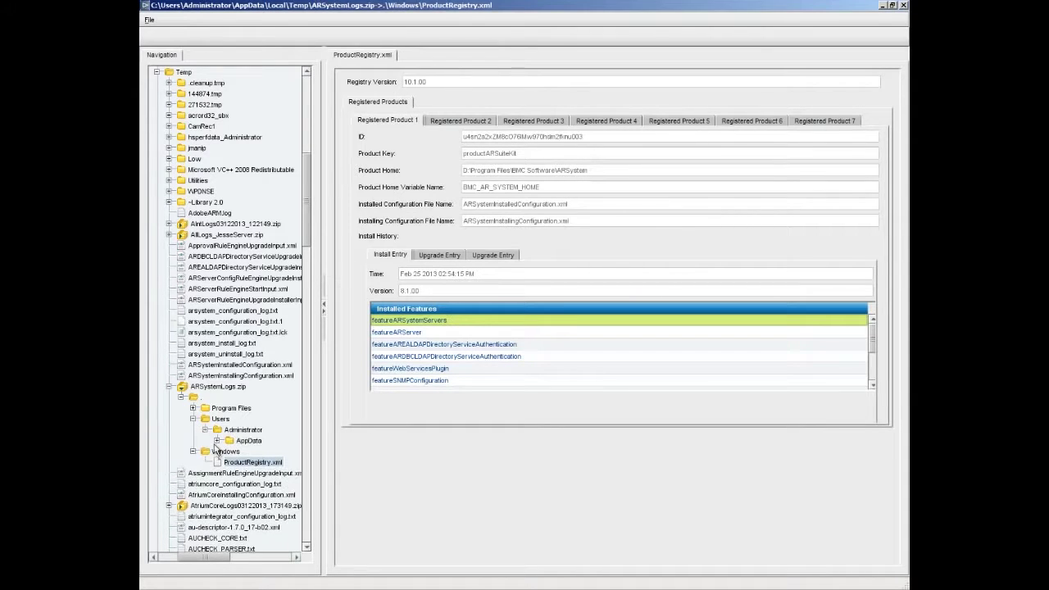
{"action": "left_click", "coordinate": [217, 441]}
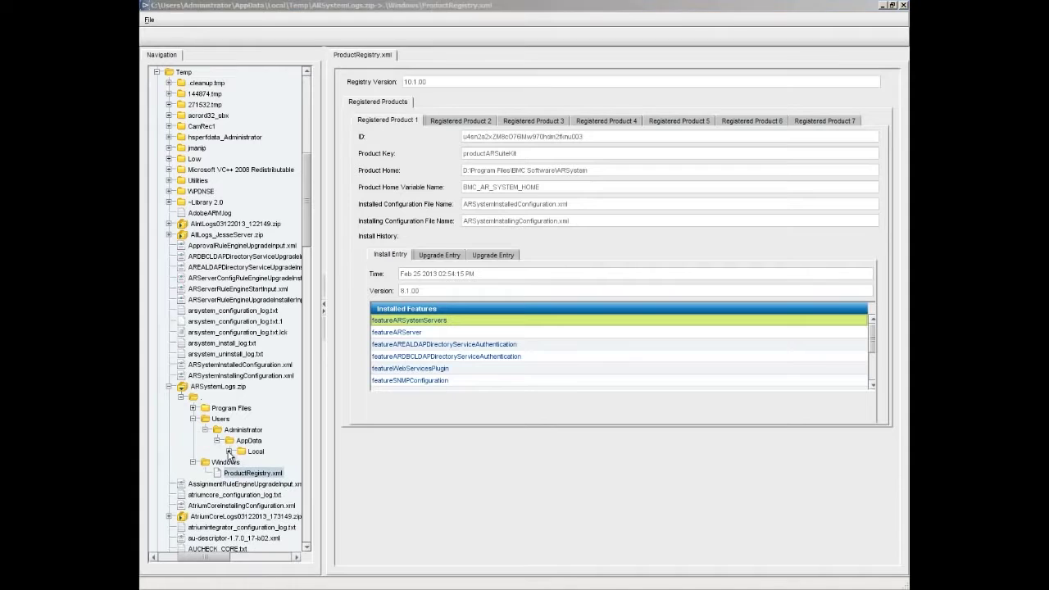
{"action": "left_click", "coordinate": [229, 451]}
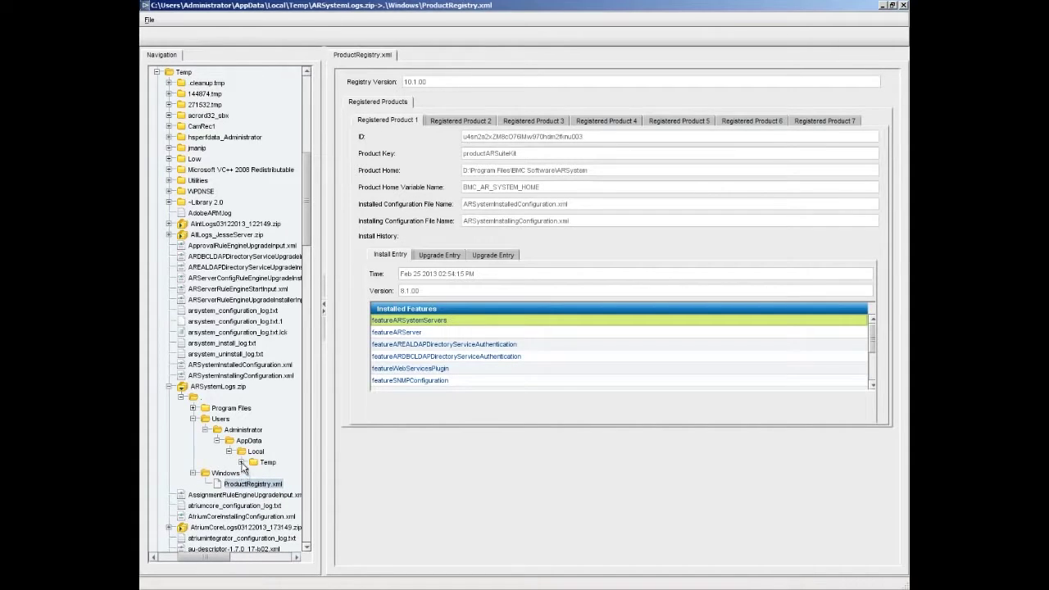
{"action": "left_click", "coordinate": [242, 464]}
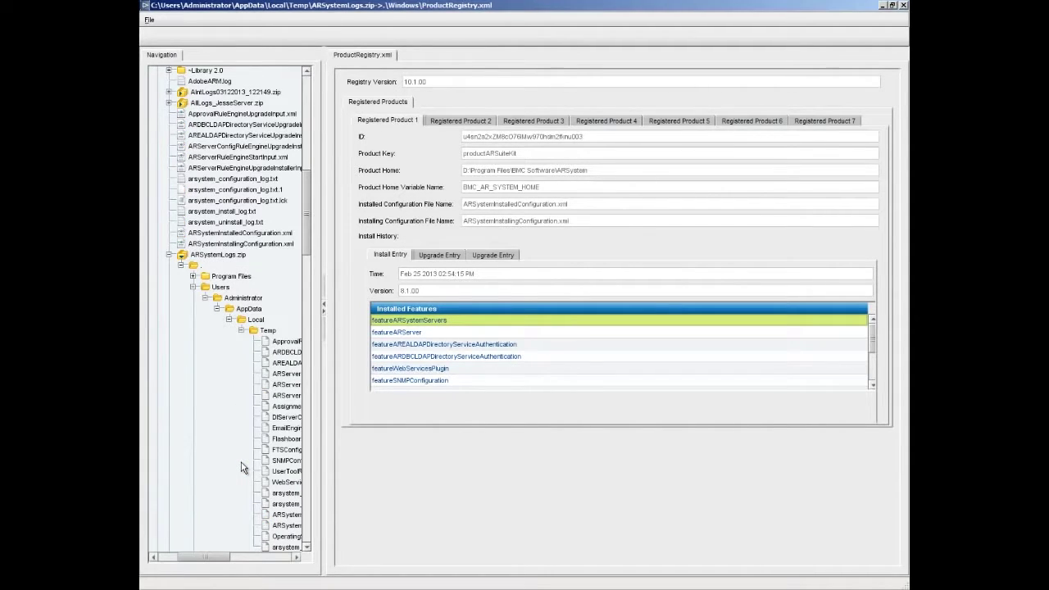
{"action": "left_click", "coordinate": [298, 559]}
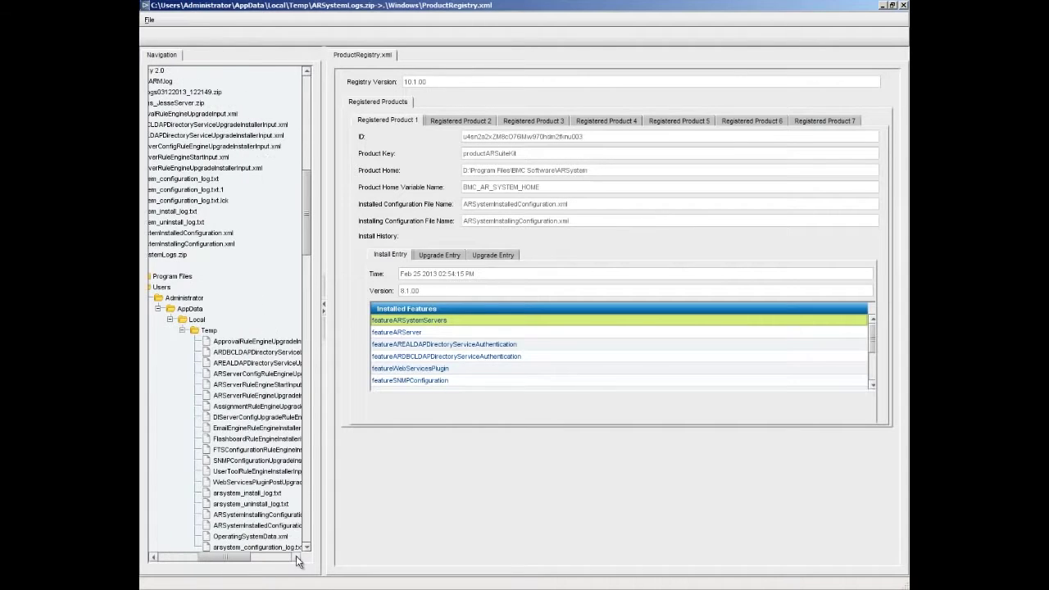
{"action": "left_click", "coordinate": [243, 536]}
{"action": "double_click", "coordinate": [242, 537]}
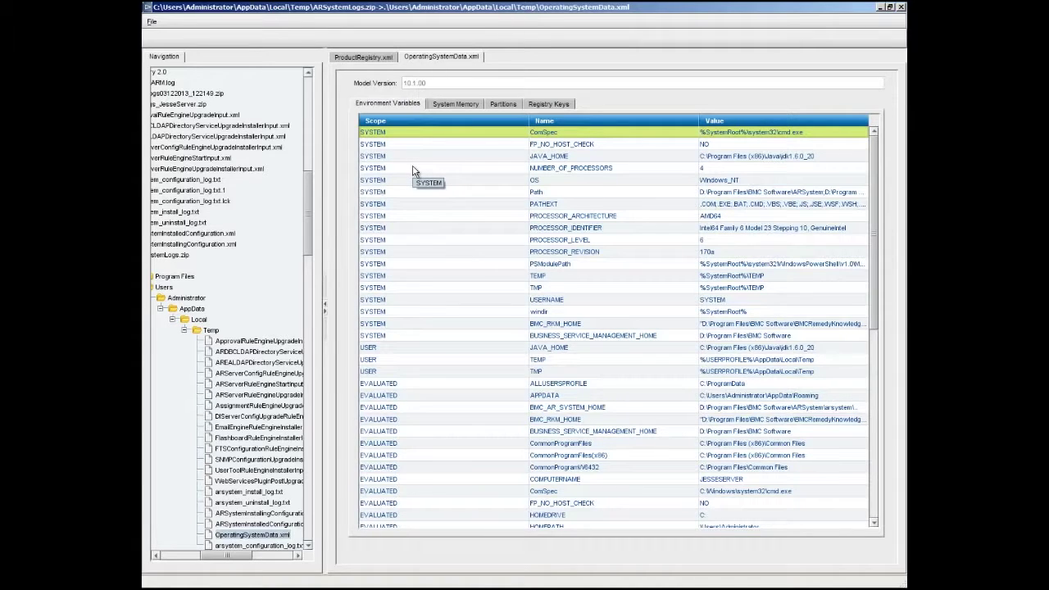
Review the system memory, partitions and registry keys recorded in OperatingSystemData.xml
{"action": "left_click", "coordinate": [461, 106]}
{"action": "left_click", "coordinate": [505, 104]}
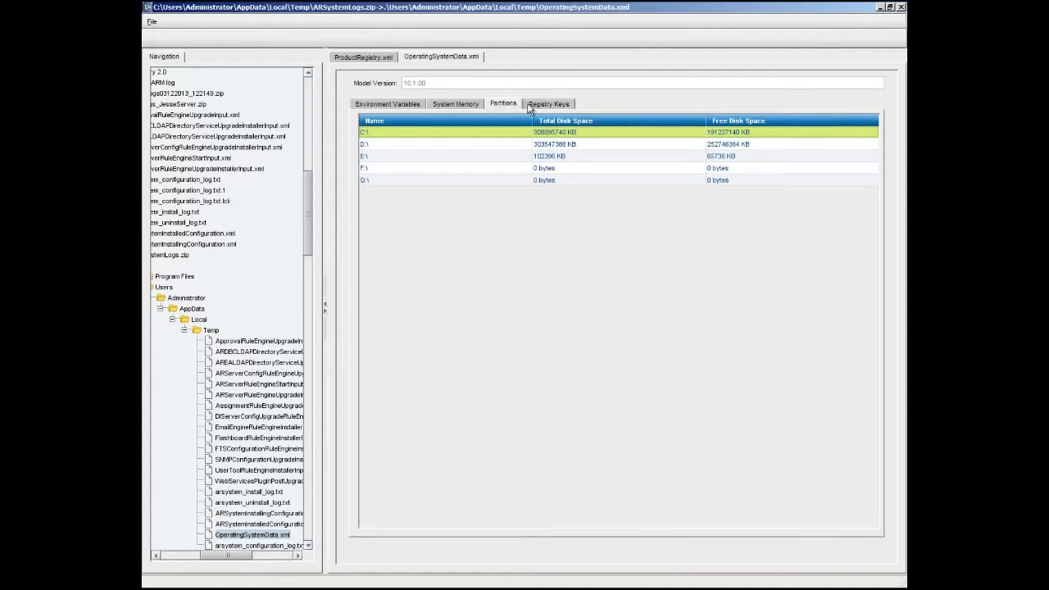
{"action": "left_click", "coordinate": [538, 105]}
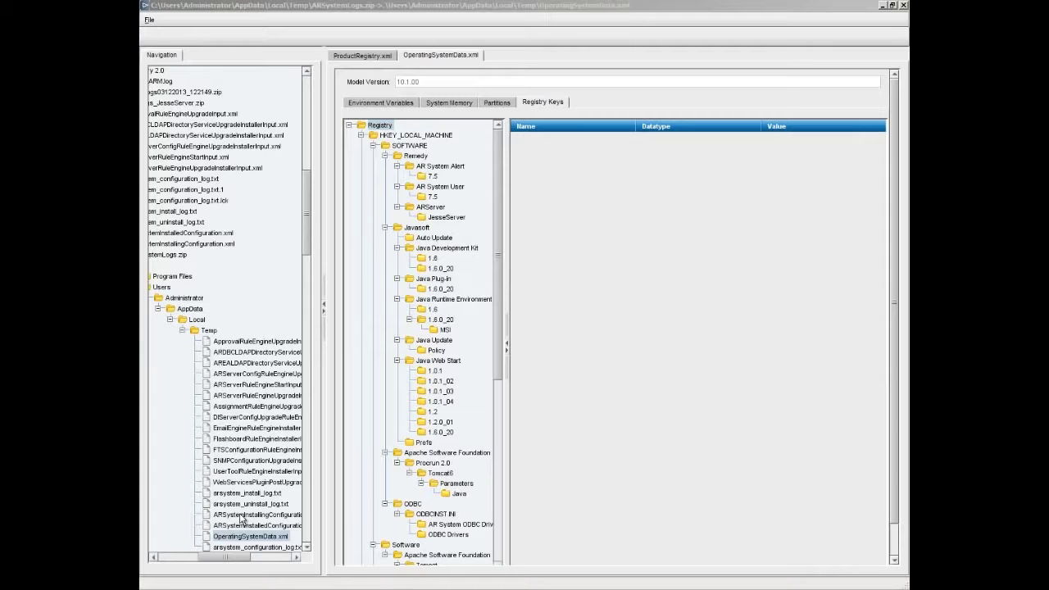
Open ARSystemInstalledConfiguration.xml and review its system configuration, product feature map and property bundle
{"action": "double_click", "coordinate": [246, 525]}
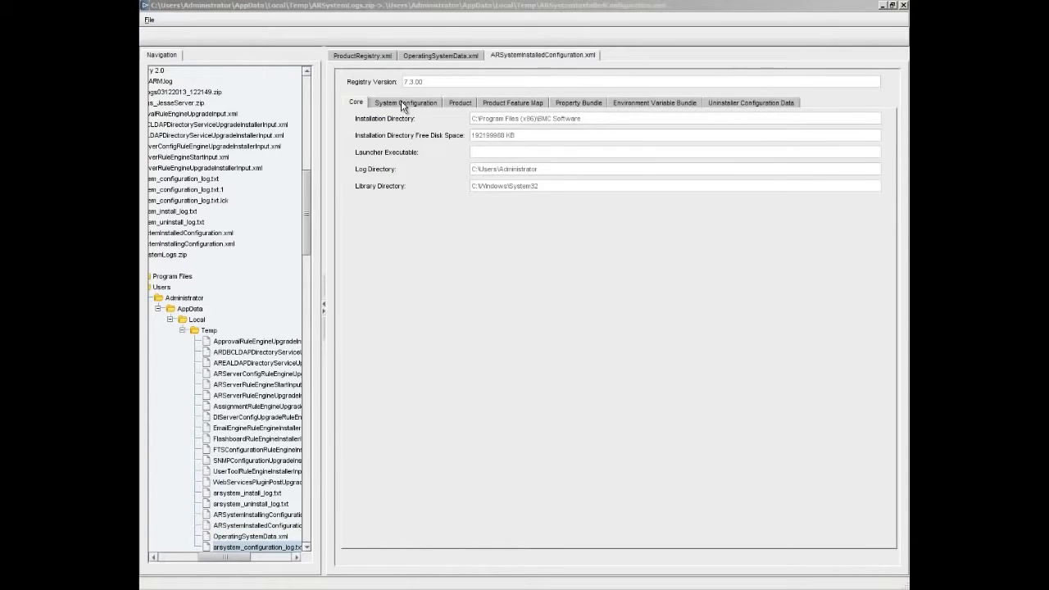
{"action": "left_click", "coordinate": [401, 105]}
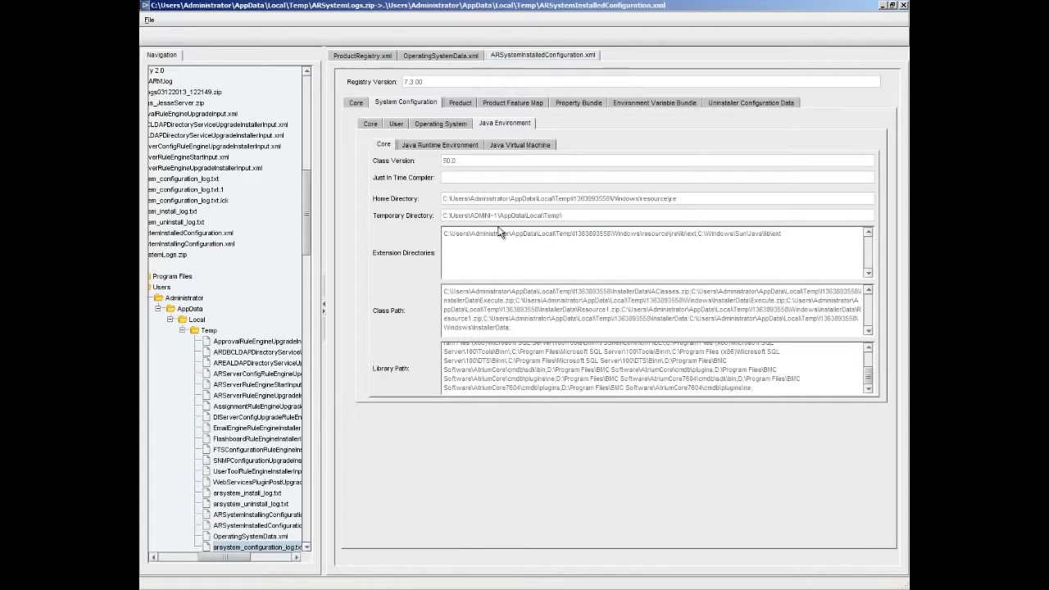
{"action": "left_click", "coordinate": [525, 105]}
{"action": "left_click", "coordinate": [564, 100]}
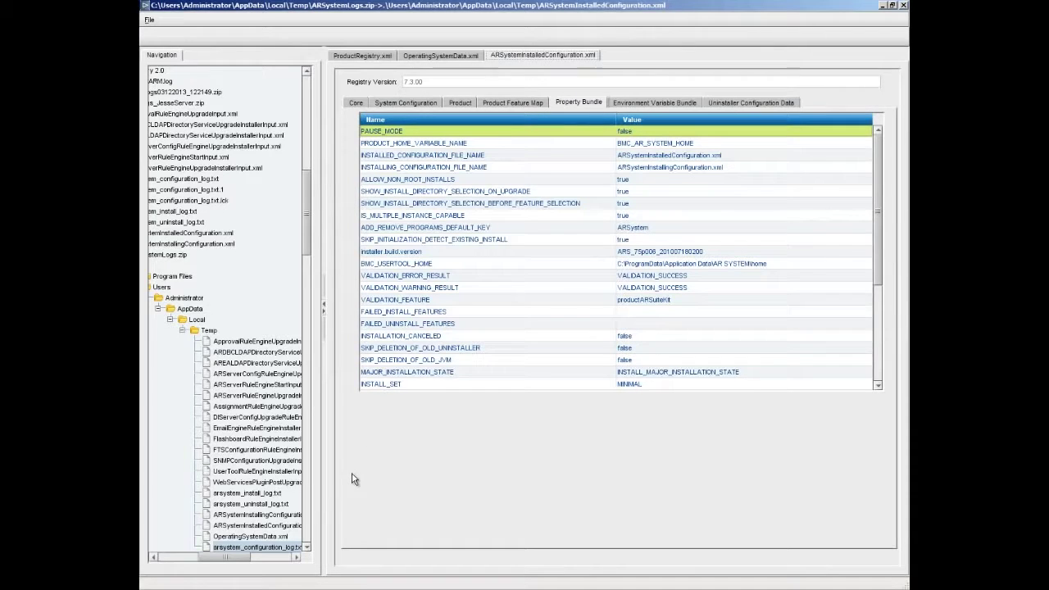
In arsystem_configuration_log.txt, sort the Apr 14 2013 11:02:25 AM run by severity and show the first warning's details
{"action": "double_click", "coordinate": [256, 546]}
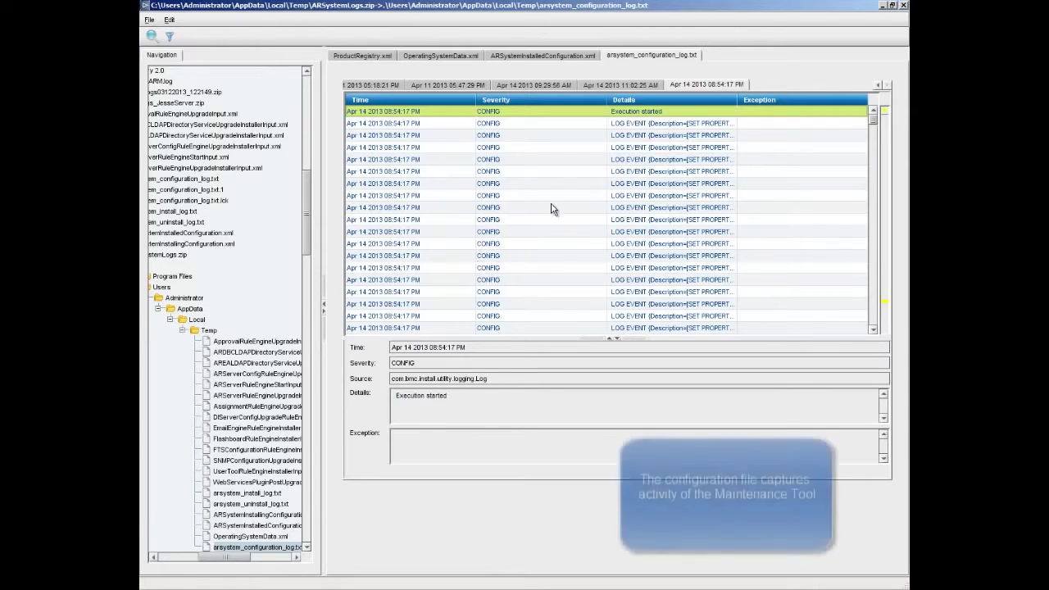
{"action": "left_click", "coordinate": [620, 85]}
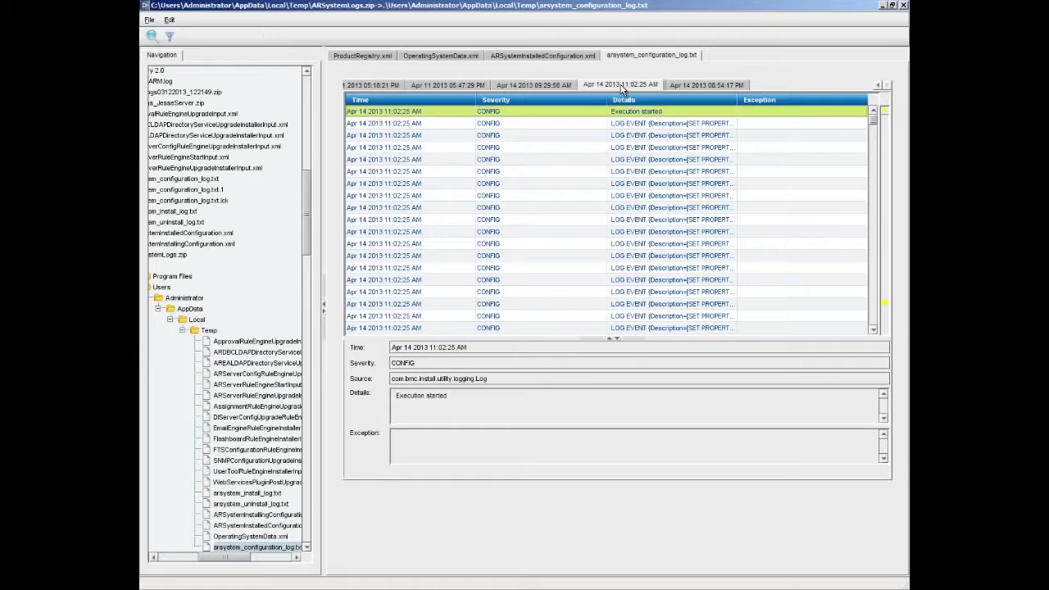
{"action": "left_click", "coordinate": [557, 102]}
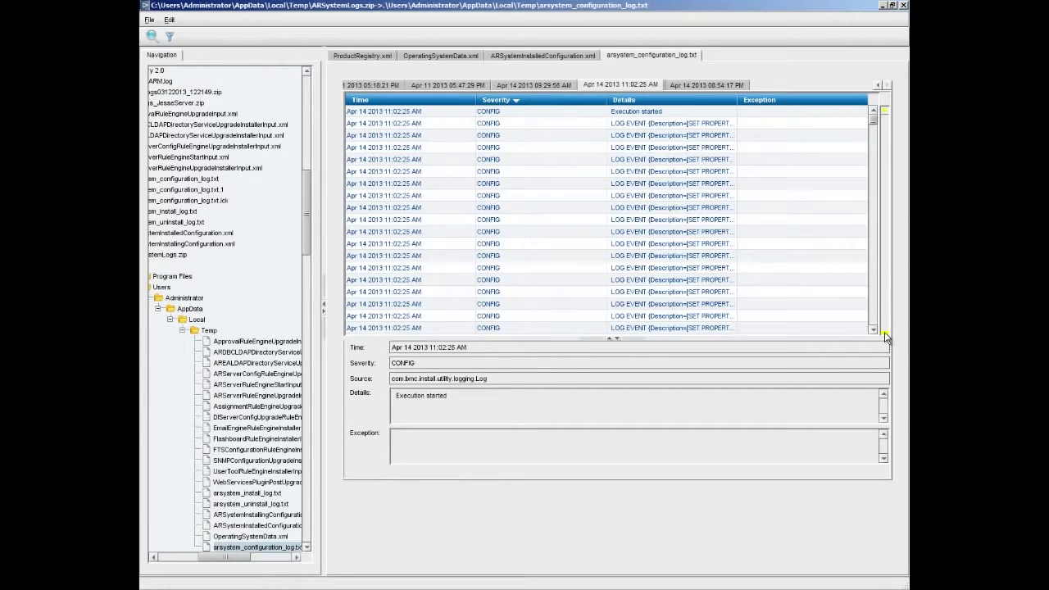
{"action": "left_click", "coordinate": [884, 334]}
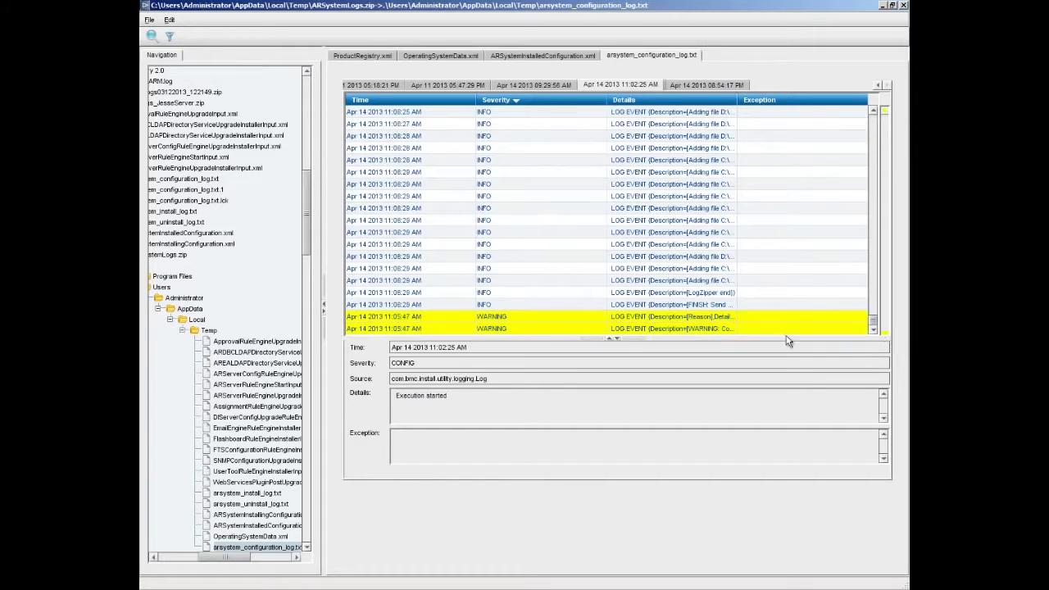
{"action": "left_click", "coordinate": [571, 319]}
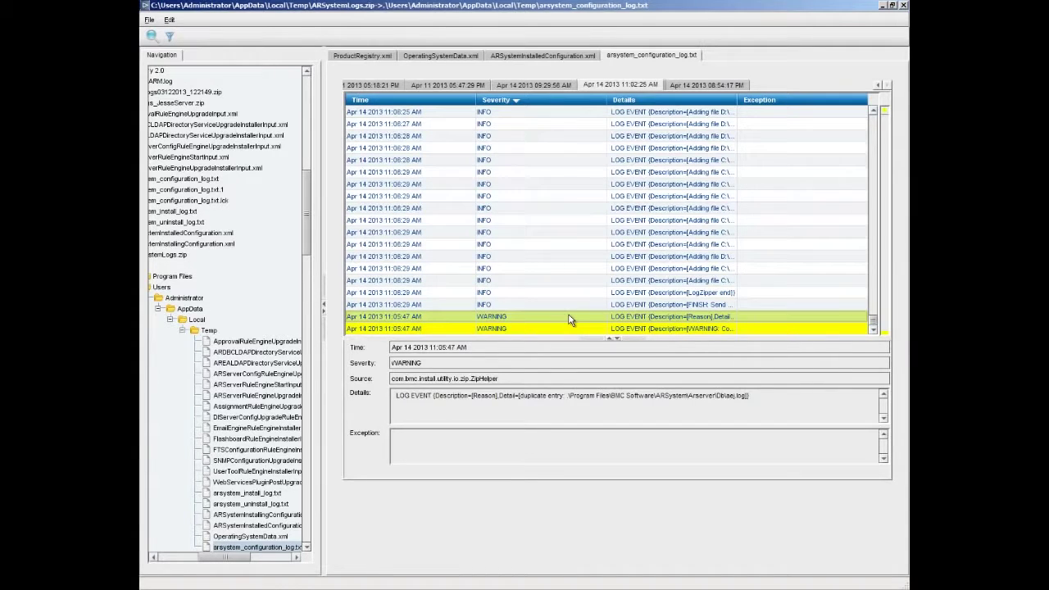
Filter the configuration log to entries whose details contain "Adding file"
{"action": "left_click", "coordinate": [169, 37]}
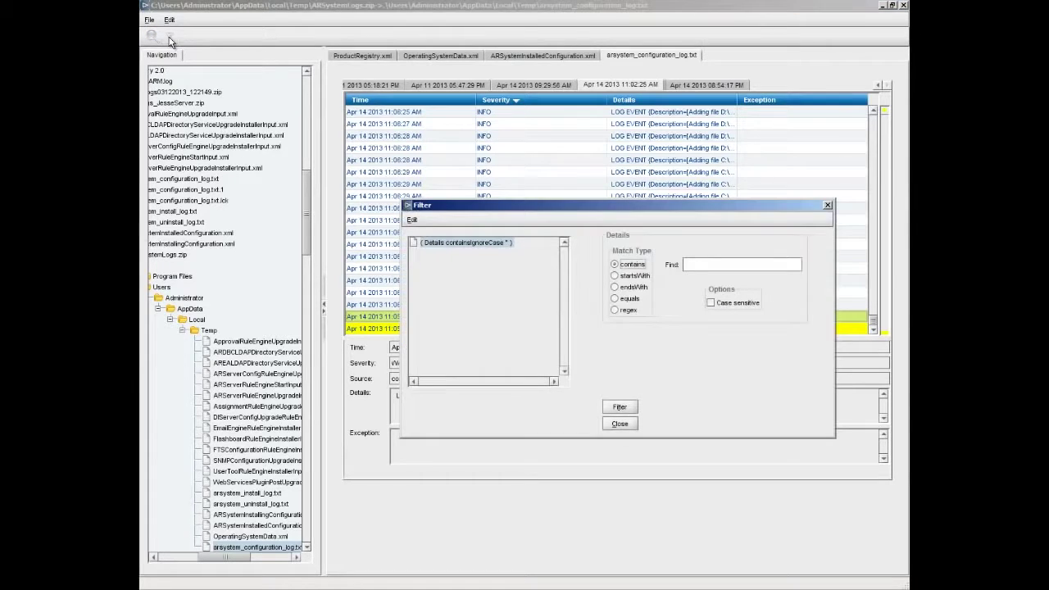
{"action": "type", "text": "Adding file"}
{"action": "left_click", "coordinate": [630, 409]}
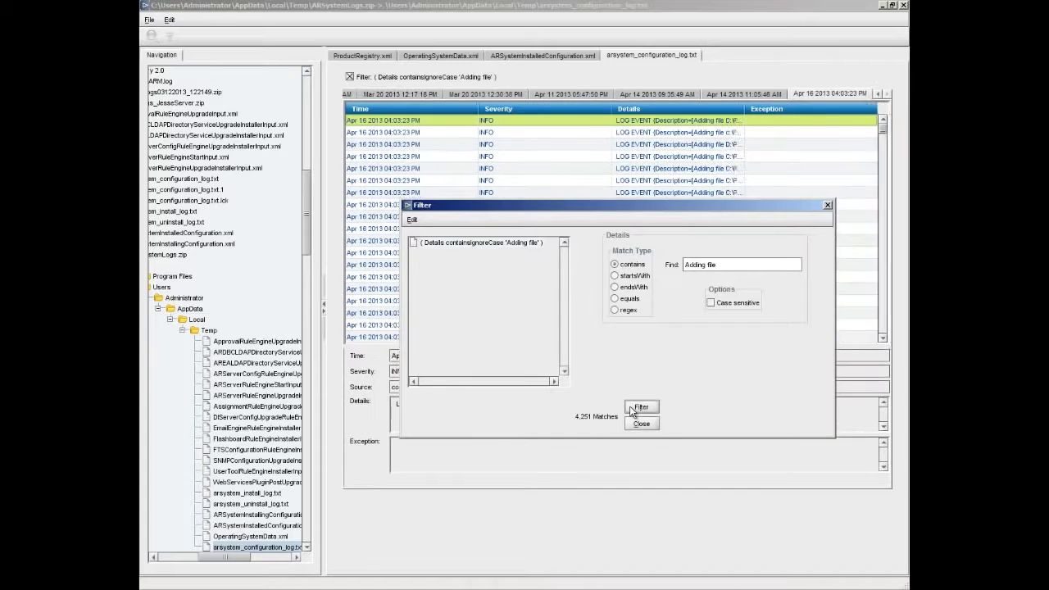
{"action": "left_click", "coordinate": [640, 425]}
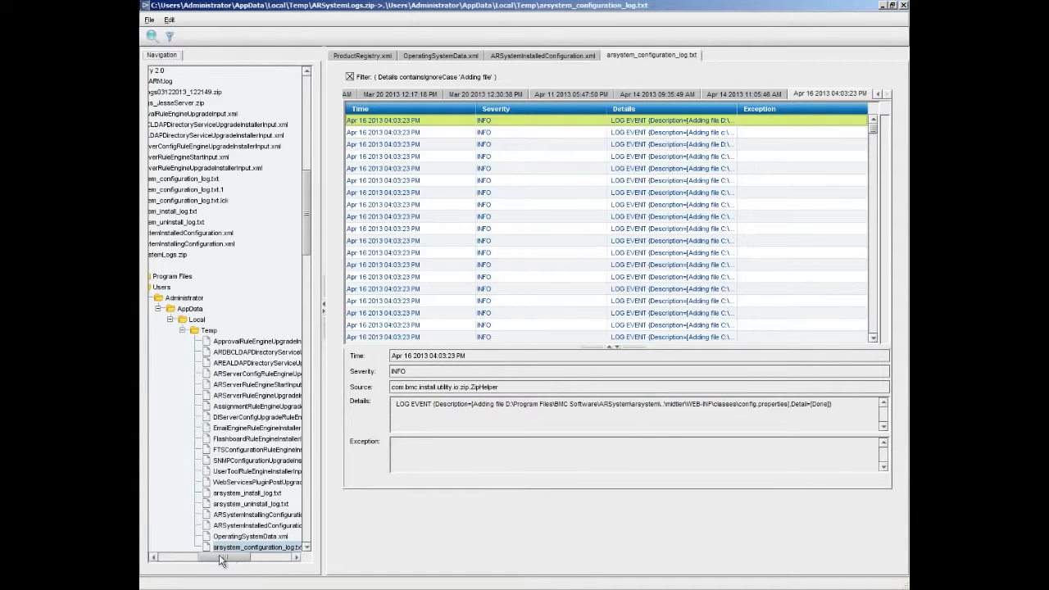
Open arerror.log from the archive's Program Files\BMC Software\ARSystem\Arserver\Db folder
{"action": "left_click_drag", "start_coordinate": [234, 558], "coordinate": [212, 557]}
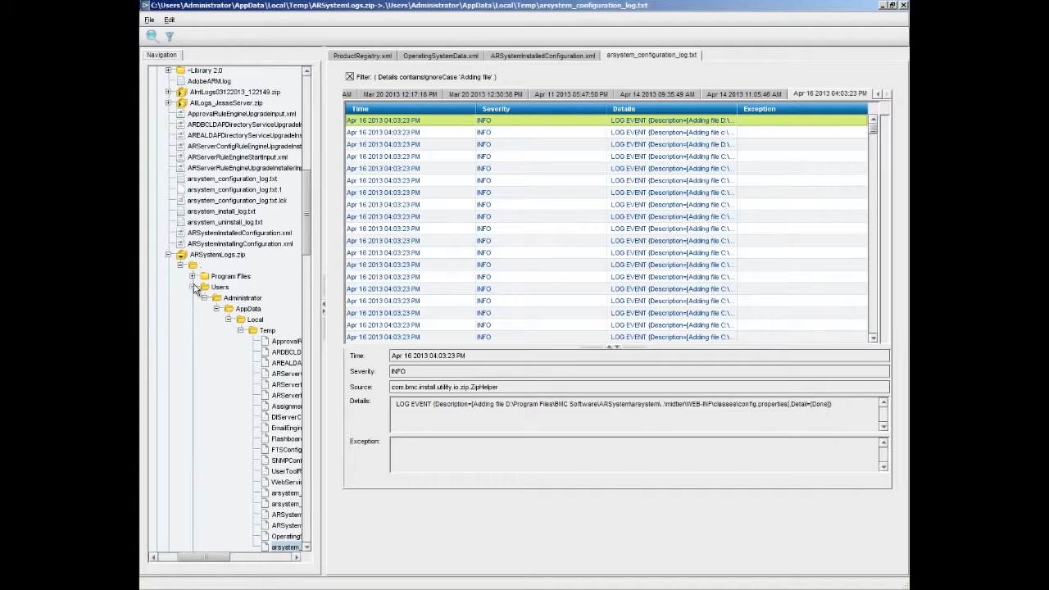
{"action": "left_click", "coordinate": [192, 277]}
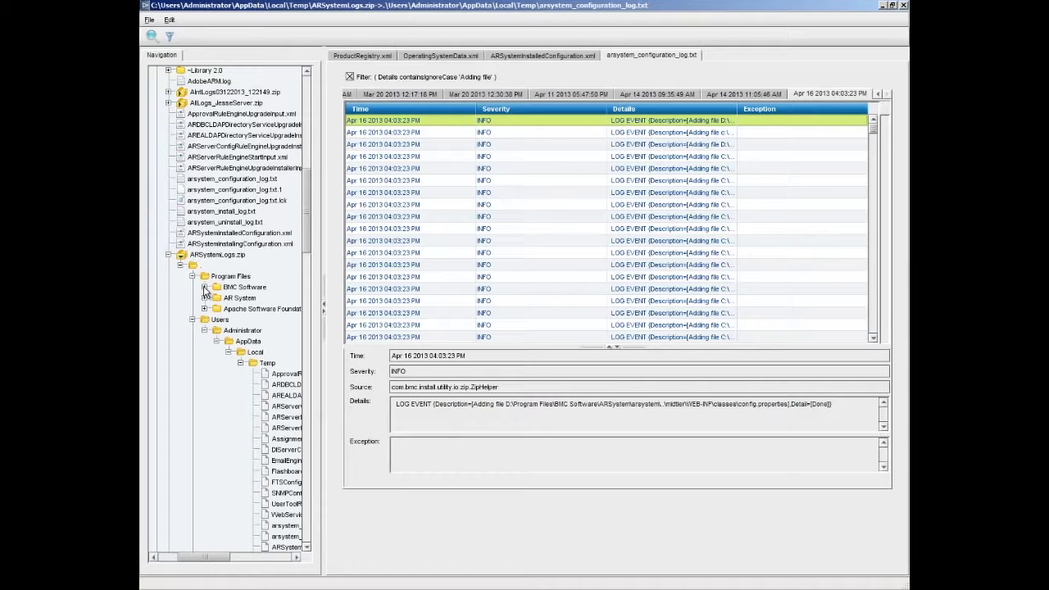
{"action": "left_click", "coordinate": [204, 288]}
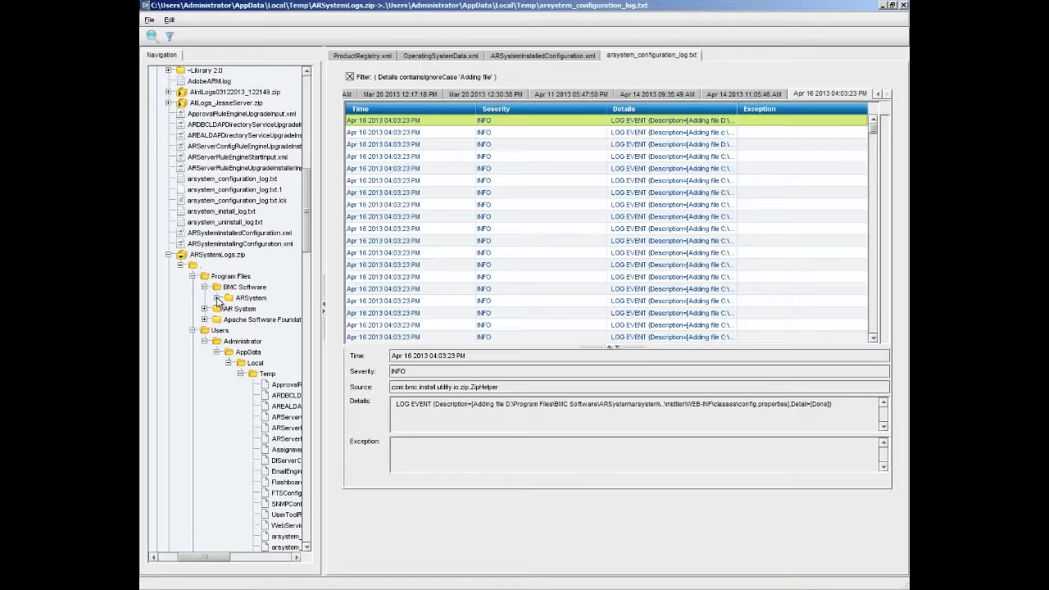
{"action": "left_click", "coordinate": [218, 298]}
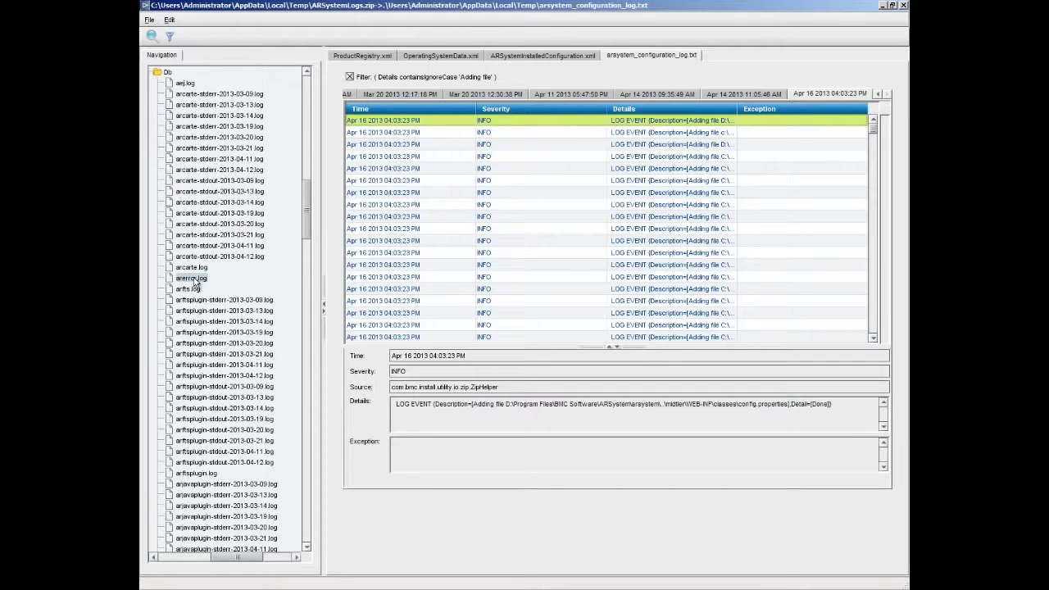
{"action": "double_click", "coordinate": [193, 279]}
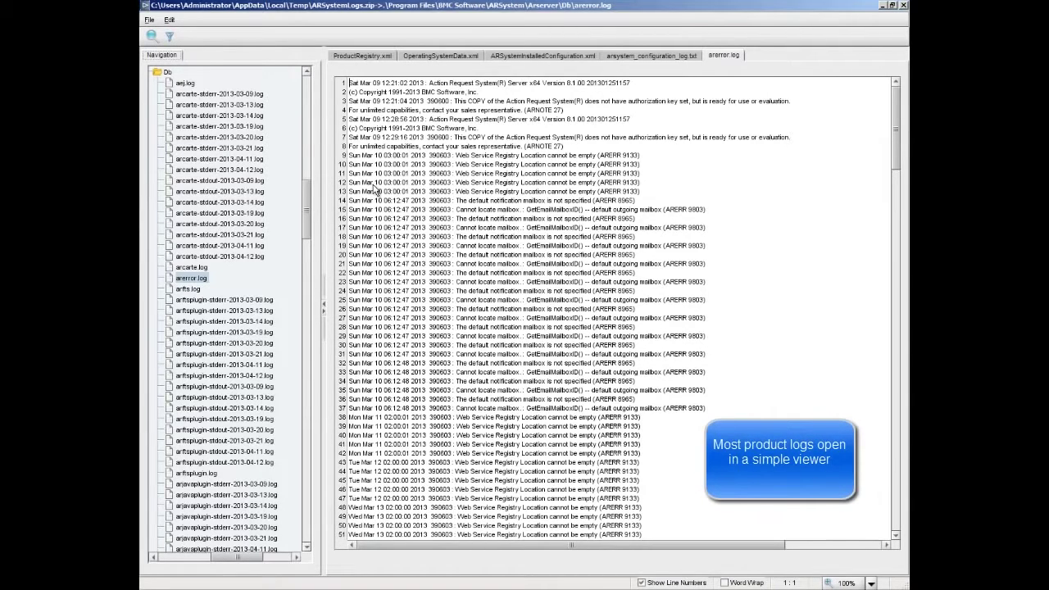
Filter arerror.log with the saved search query ARerrors, which uses the regex ARERR*
{"action": "left_click", "coordinate": [170, 36]}
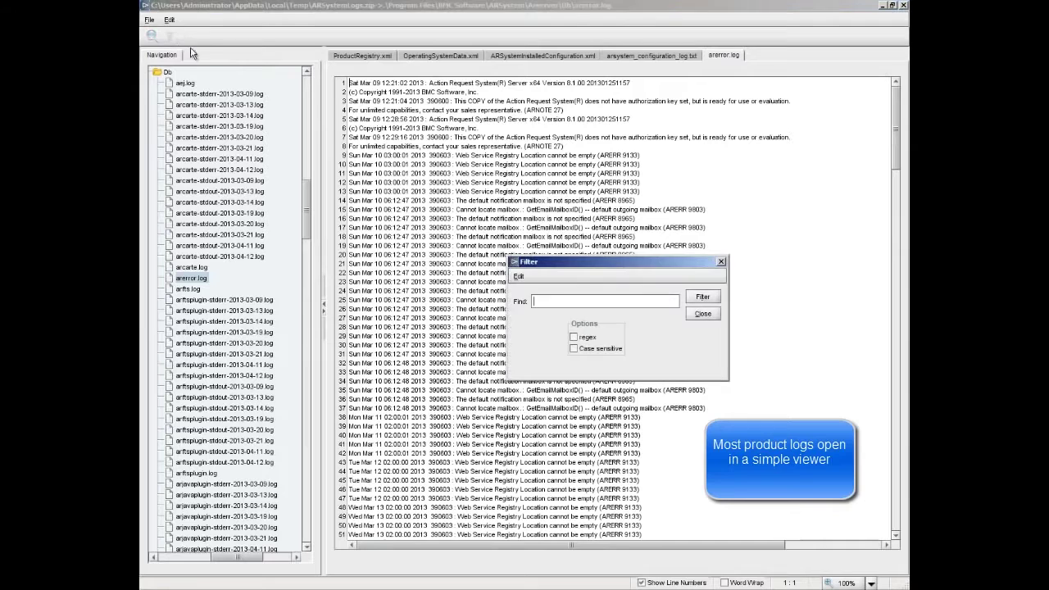
{"action": "left_click", "coordinate": [518, 276]}
{"action": "mouse_move", "coordinate": [563, 310]}
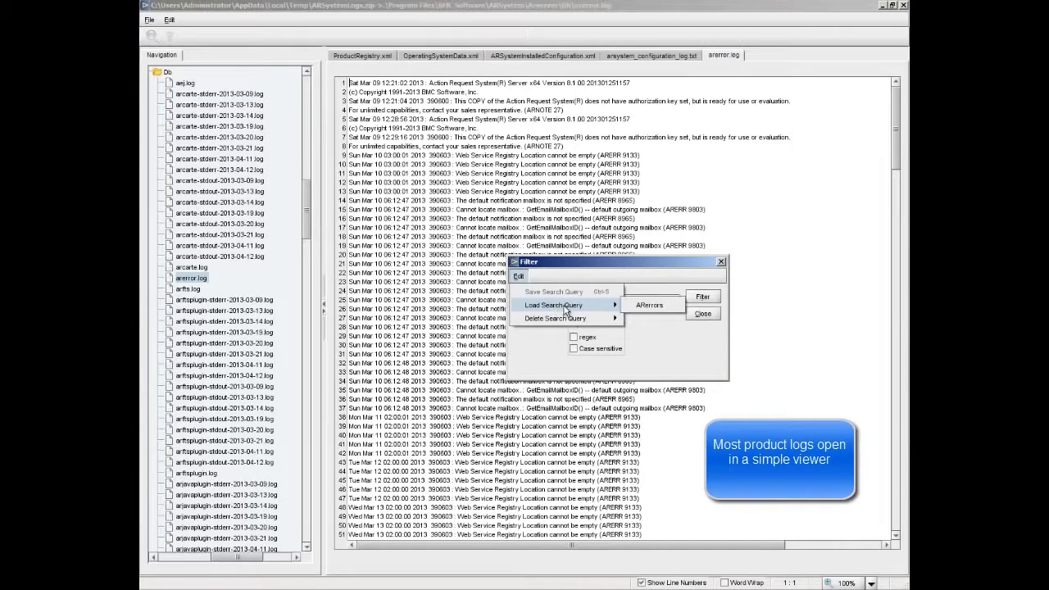
{"action": "left_click", "coordinate": [648, 305]}
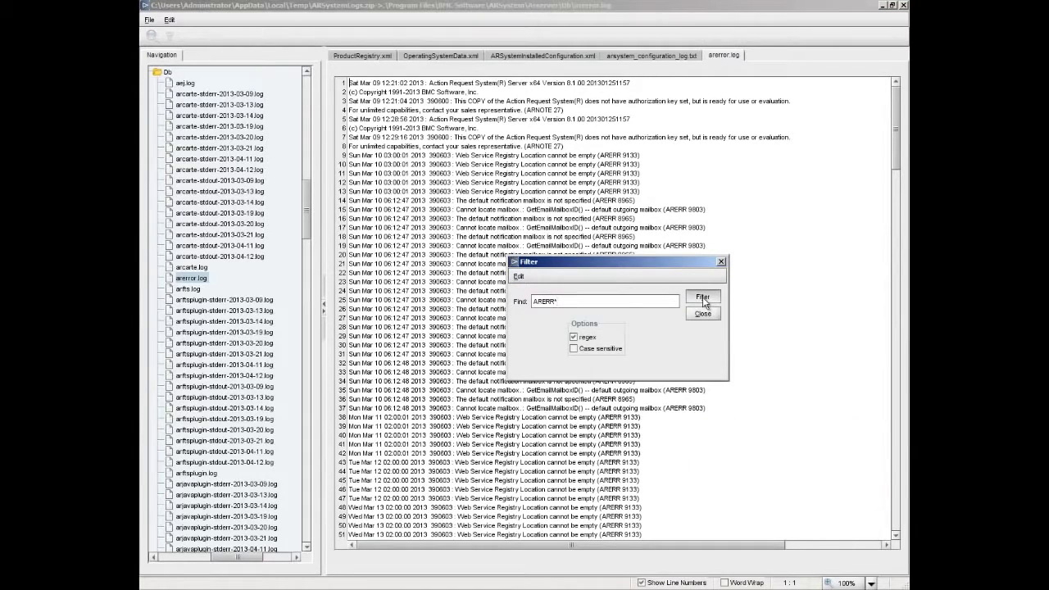
{"action": "left_click", "coordinate": [703, 299]}
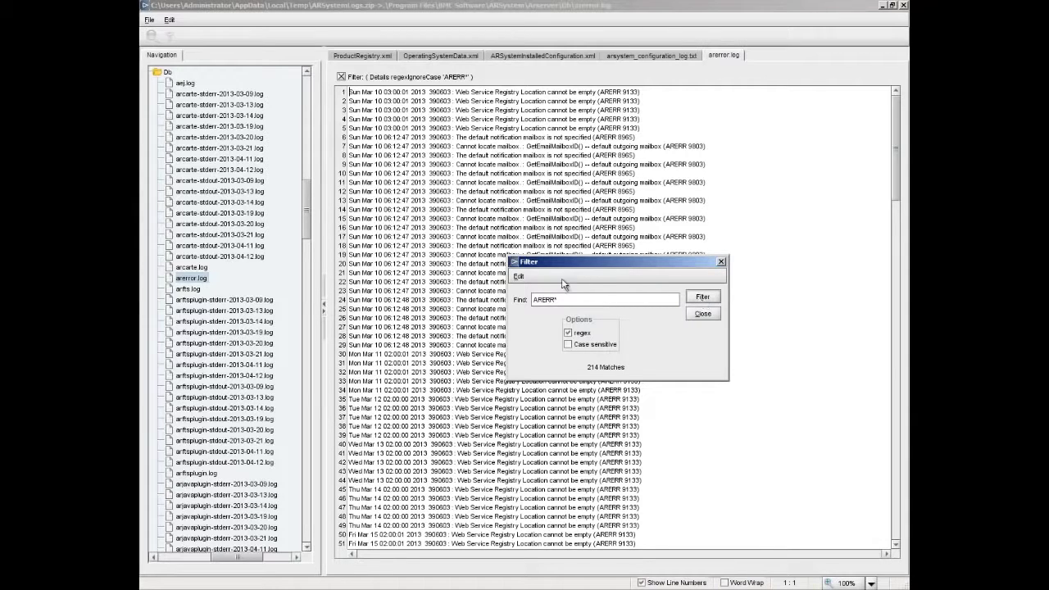
View the options for saving the filter as a search query, then close them and the filter dialog without saving
{"action": "left_click", "coordinate": [518, 276]}
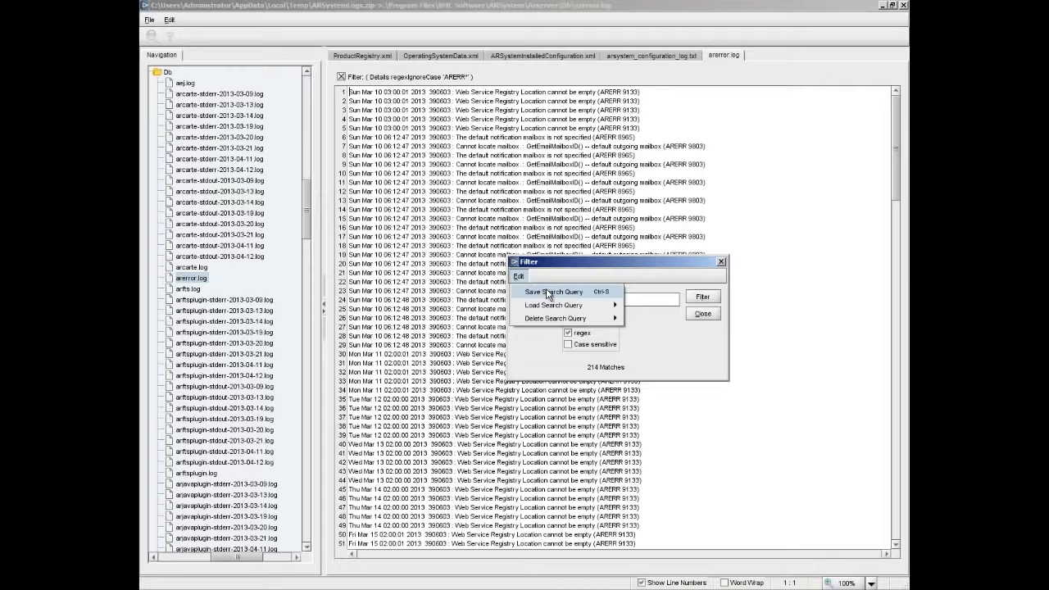
{"action": "left_click", "coordinate": [548, 293]}
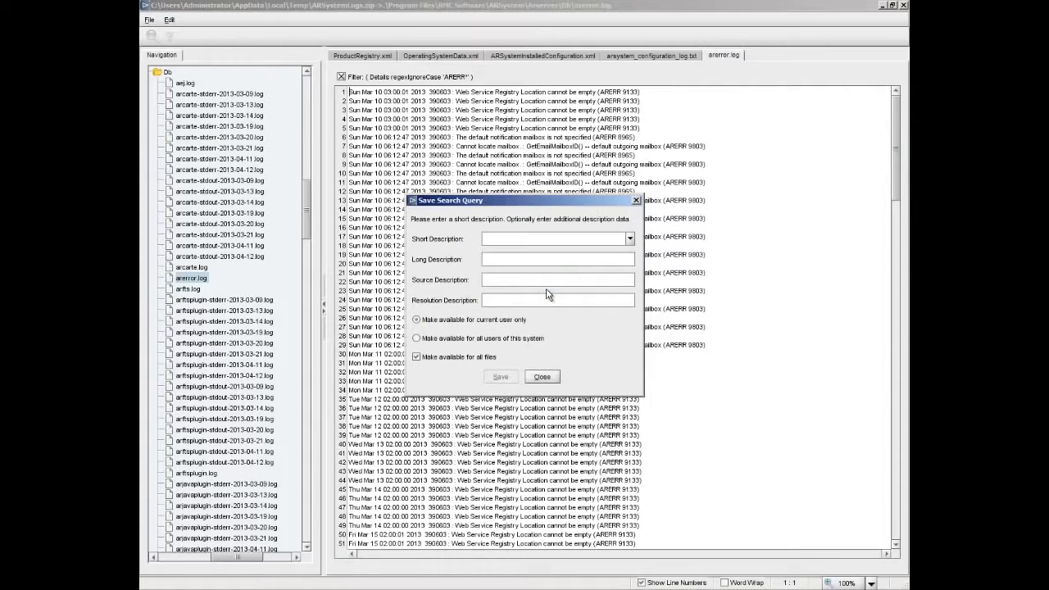
{"action": "left_click", "coordinate": [540, 377]}
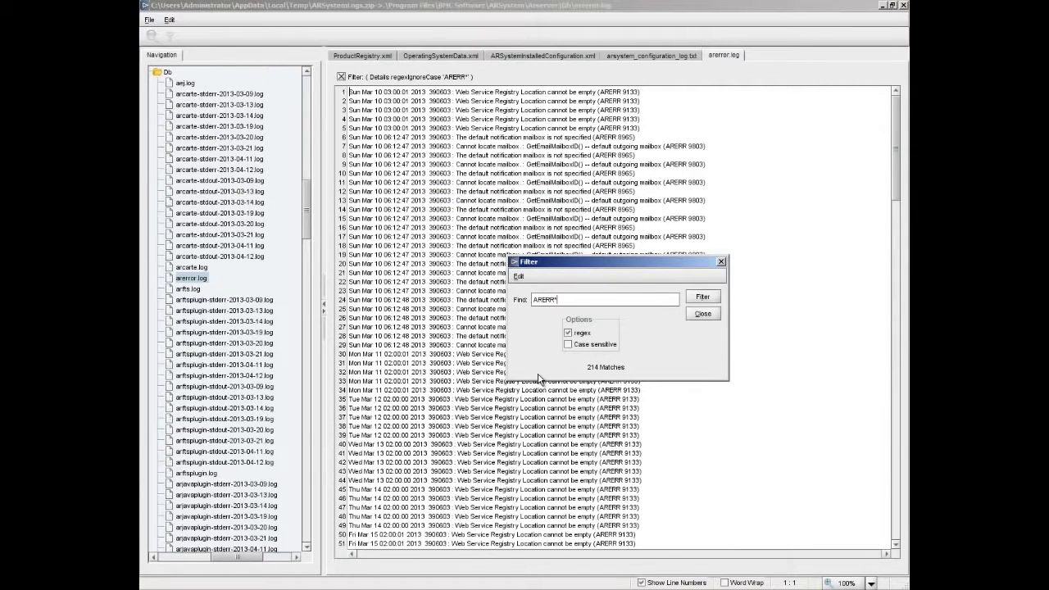
{"action": "key", "text": "Escape"}
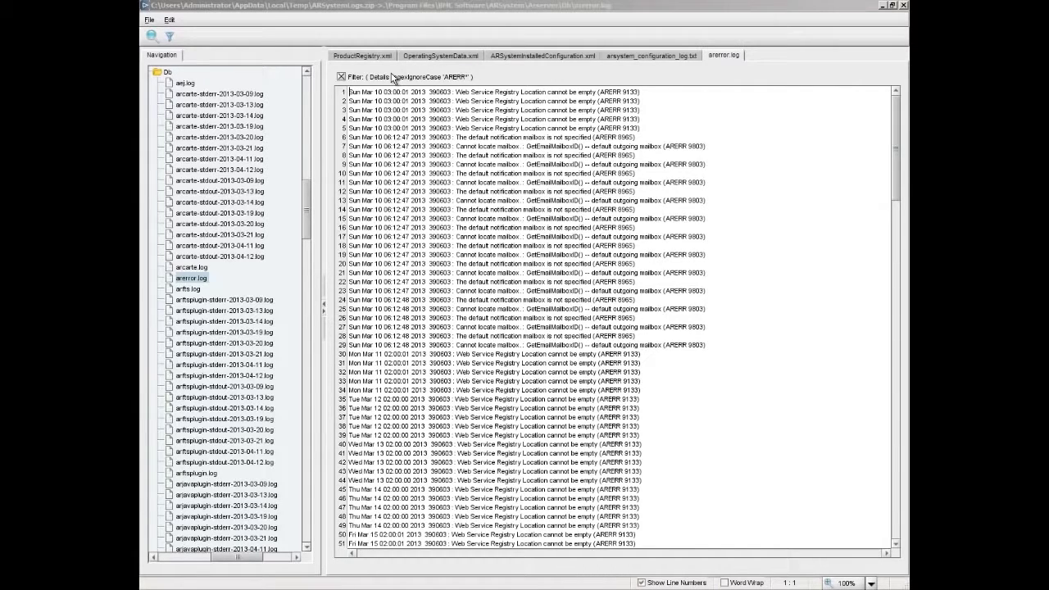
Review the open ProductRegistry.xml, OperatingSystemData.xml, ARSystemInstalledConfiguration.xml and arsystem_configuration_log.txt files in turn, and return to arerror.log
{"action": "left_click", "coordinate": [365, 57]}
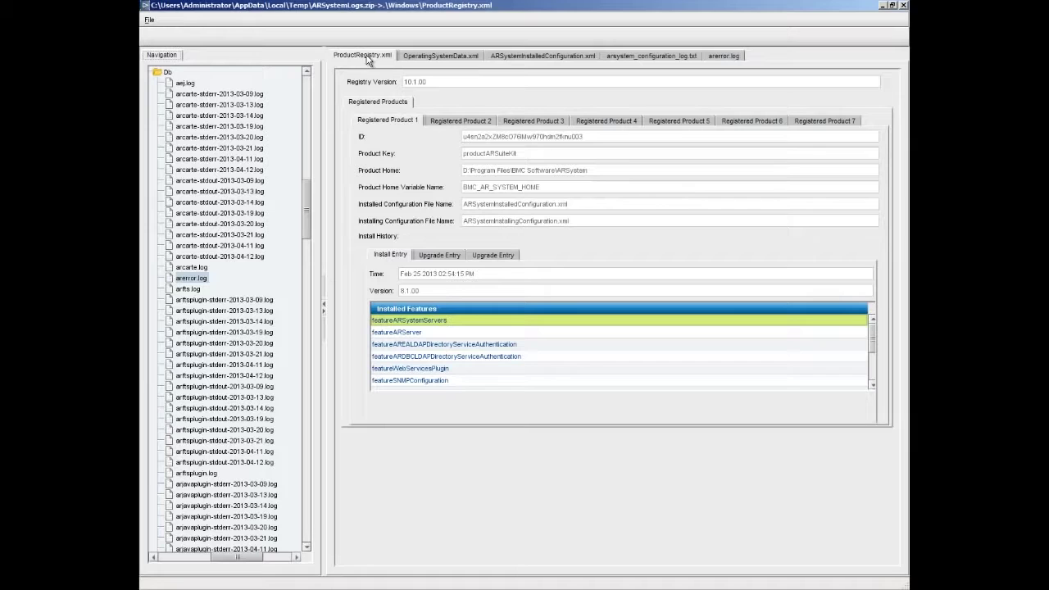
{"action": "left_click", "coordinate": [450, 56]}
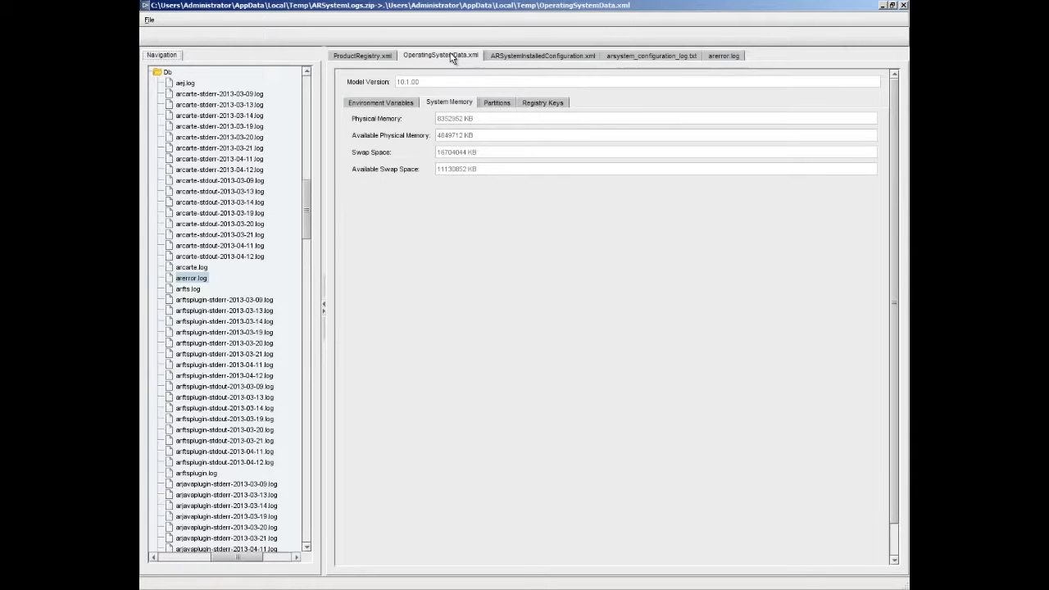
{"action": "left_click", "coordinate": [529, 57]}
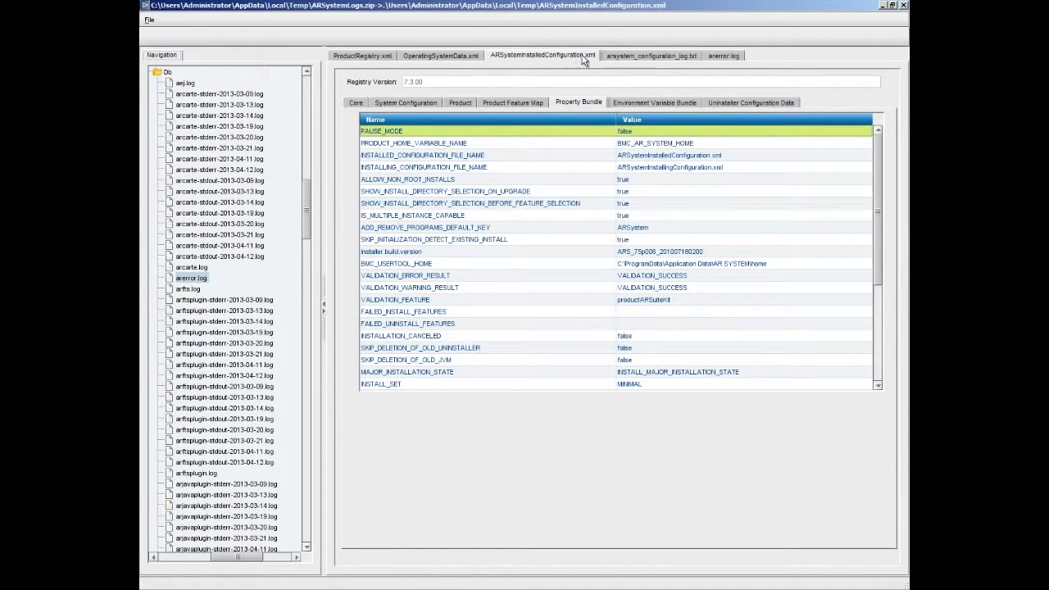
{"action": "left_click", "coordinate": [623, 59]}
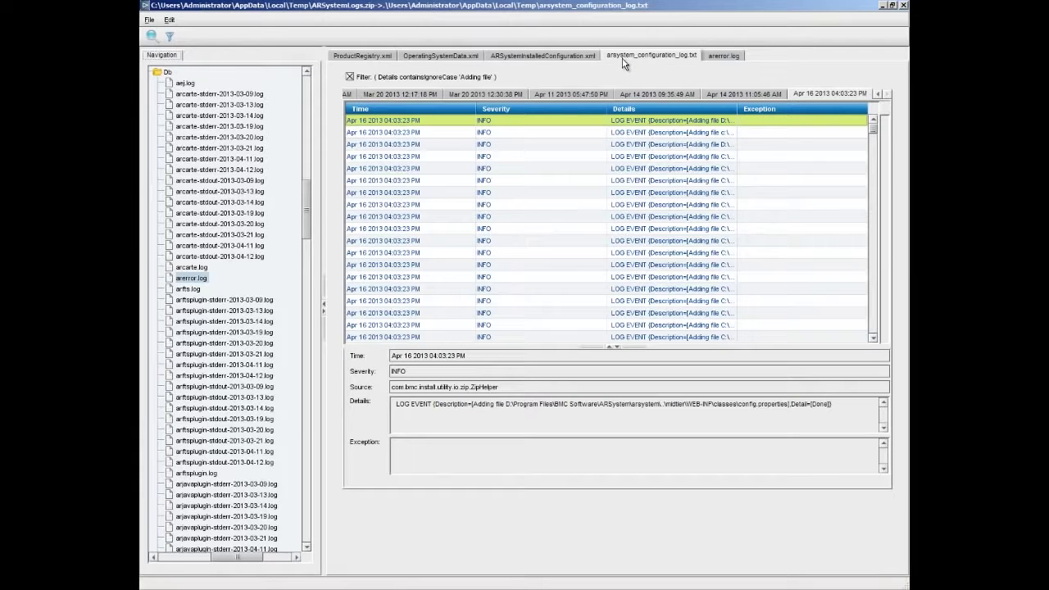
{"action": "left_click", "coordinate": [723, 56]}
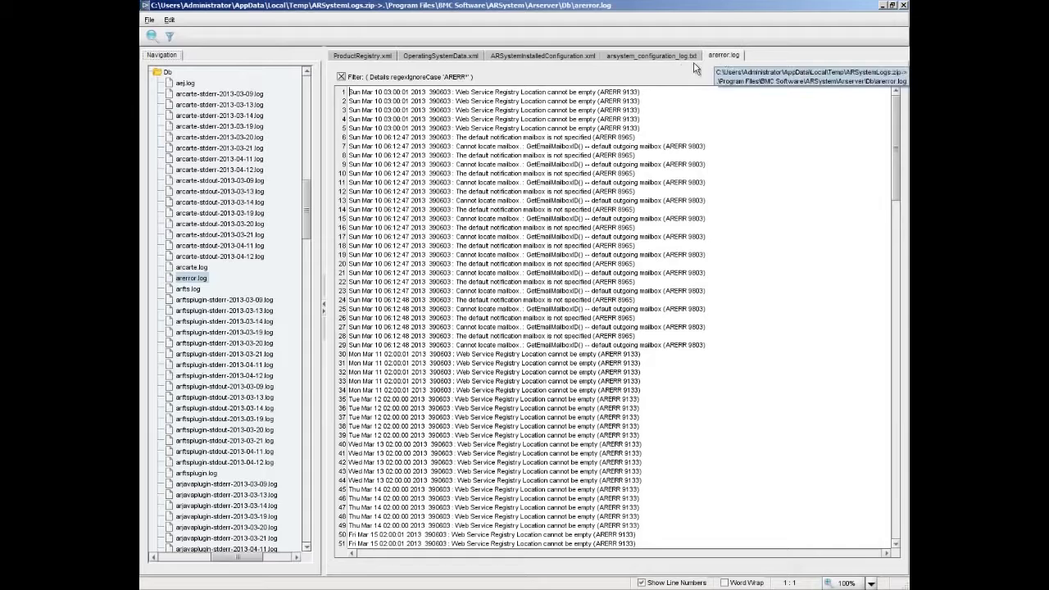